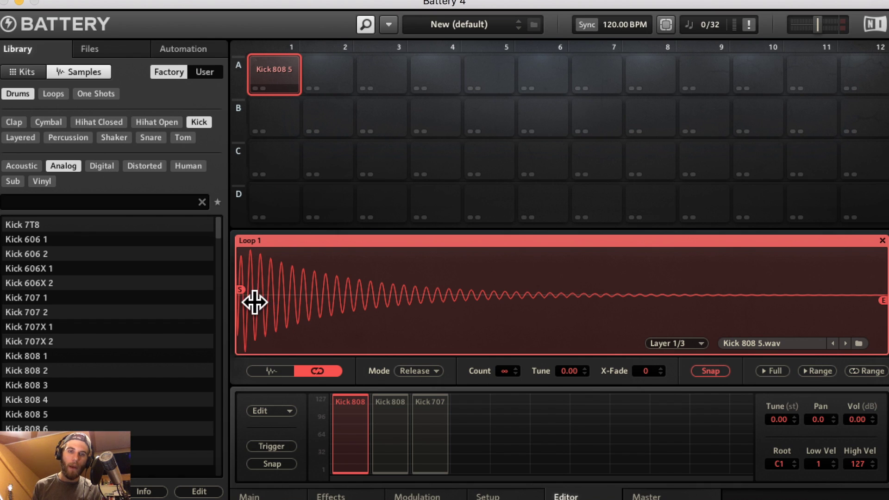
Remove the existing loop from Kick 808 5 and adjust the sample's start and end points
click(883, 241)
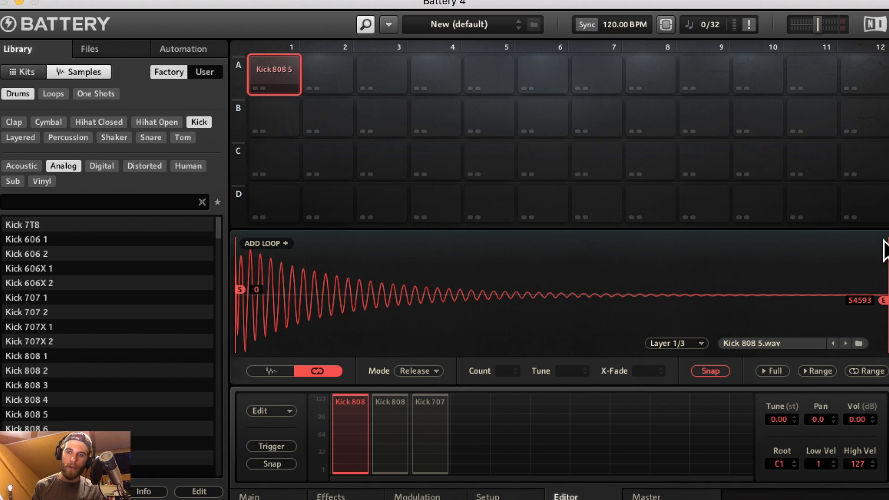
mouse_move(239, 294)
mouse_down()
mouse_move(350, 305)
mouse_move(232, 301)
mouse_up()
mouse_move(884, 309)
mouse_down()
mouse_move(838, 312)
mouse_move(837, 324)
mouse_move(884, 320)
mouse_up()
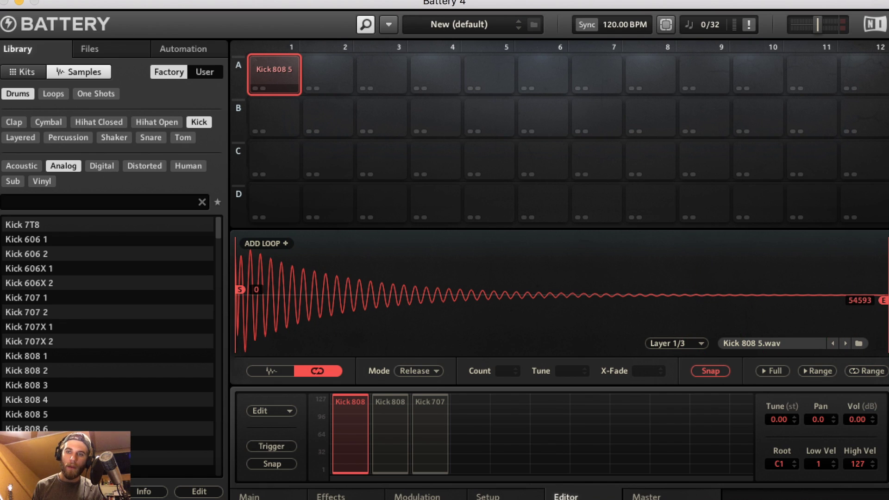
Add Loop 1 over the opening cycles and a short Loop 2 right after it
click(286, 245)
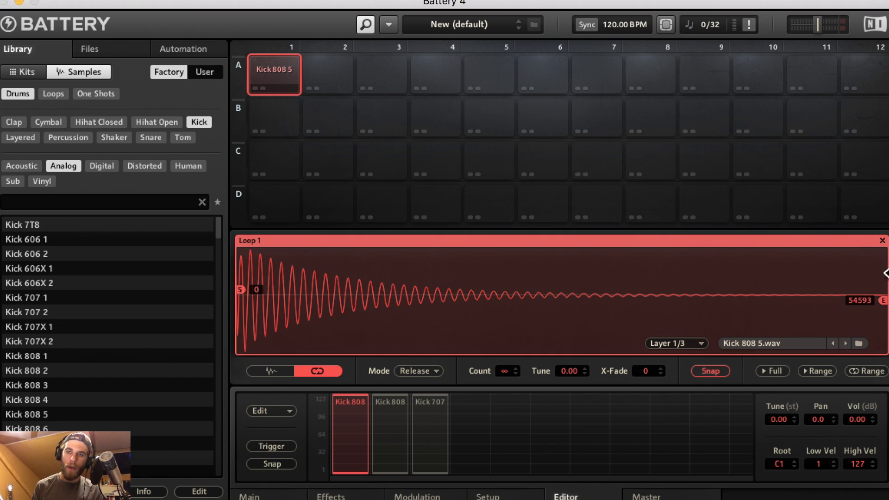
drag(786, 272, 329, 272)
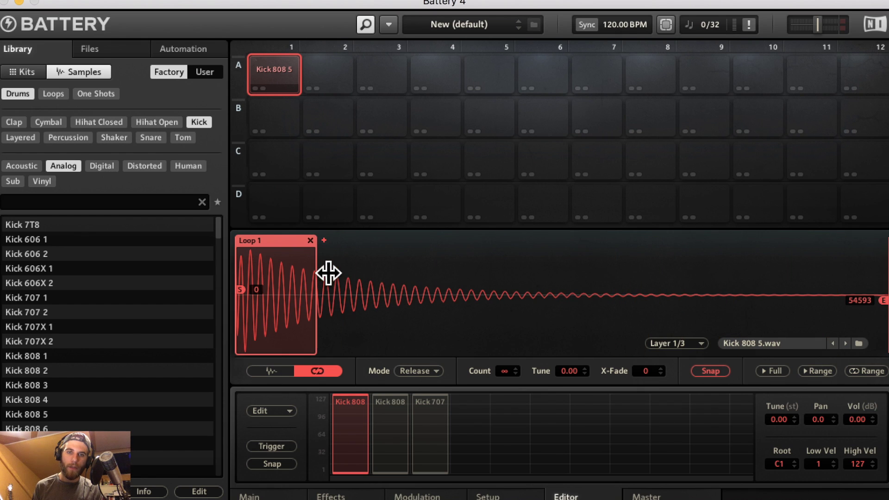
click(324, 241)
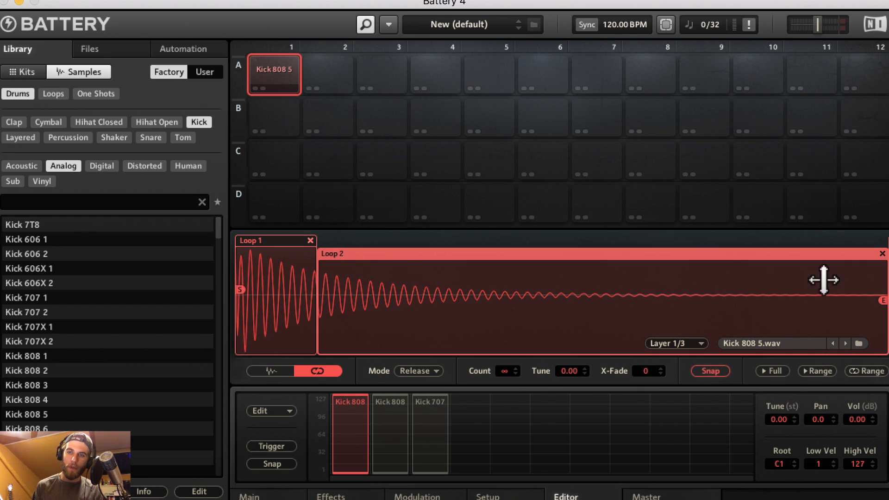
drag(846, 290, 408, 297)
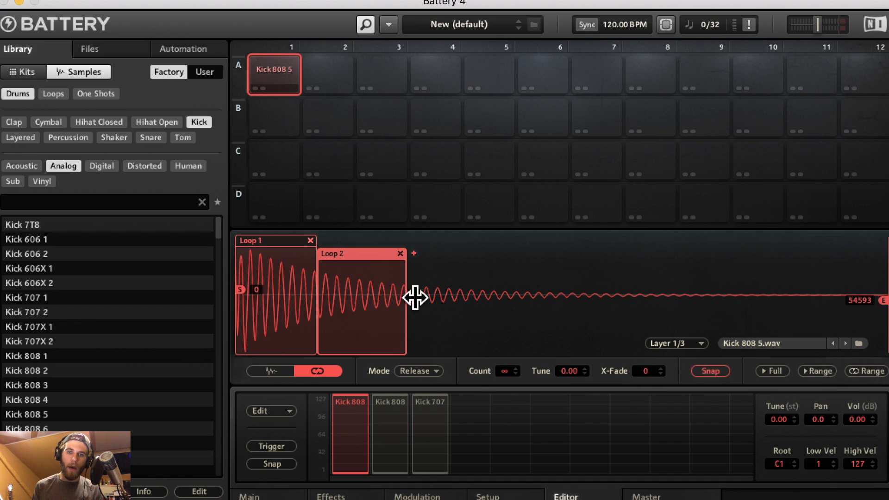
Keep Loop 2's mode on Release and raise its repeat count to 5
click(426, 372)
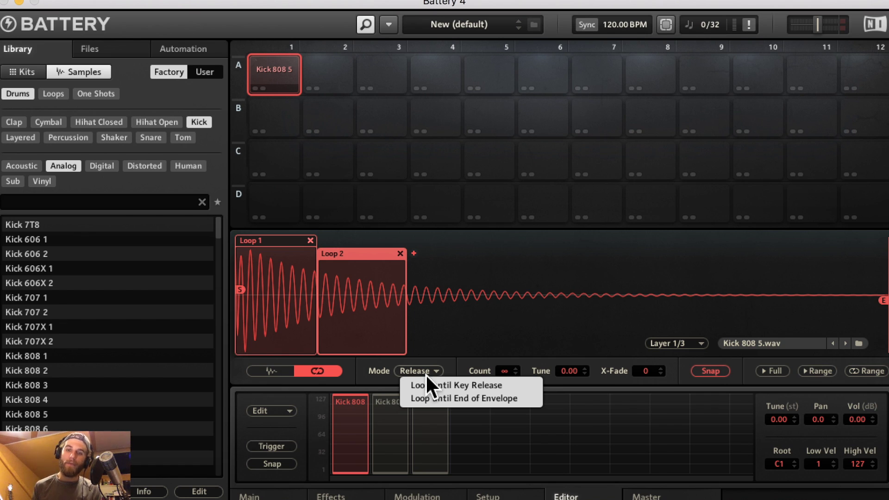
click(513, 366)
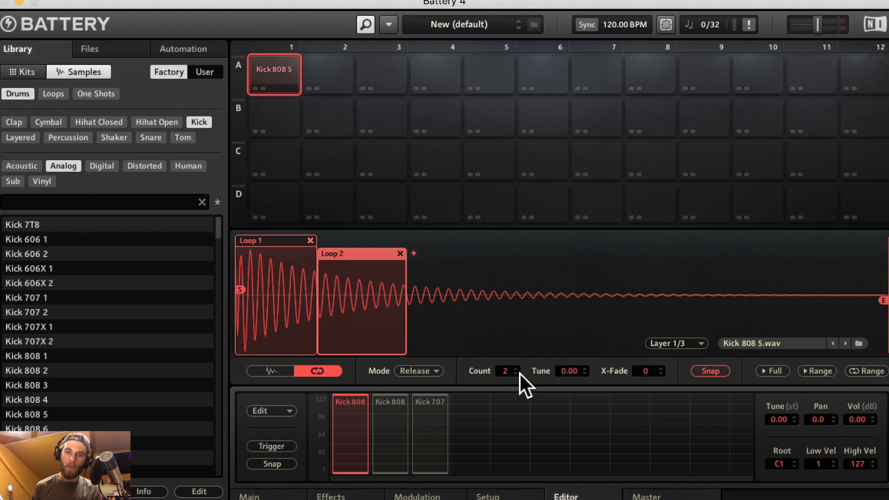
click(518, 371)
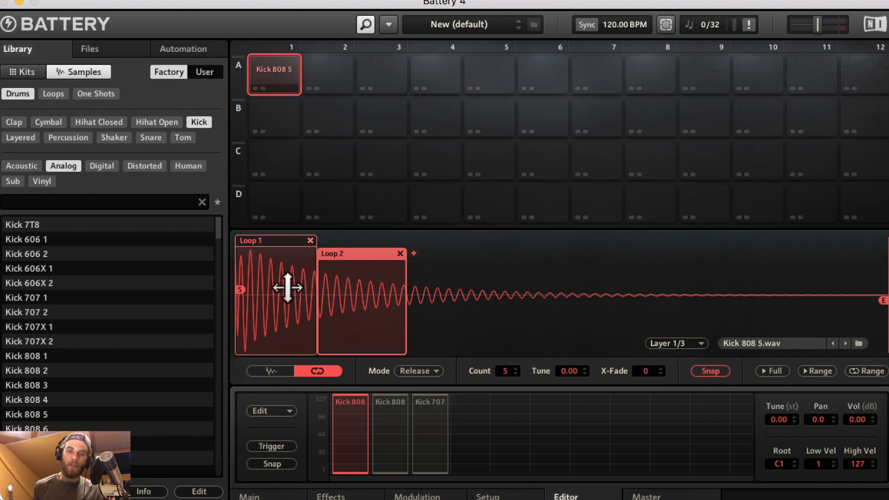
Tune Loop 2 up to 12.00 semitones, confirm Loop 1 stays untuned, then reselect Loop 2
drag(577, 376, 570, 361)
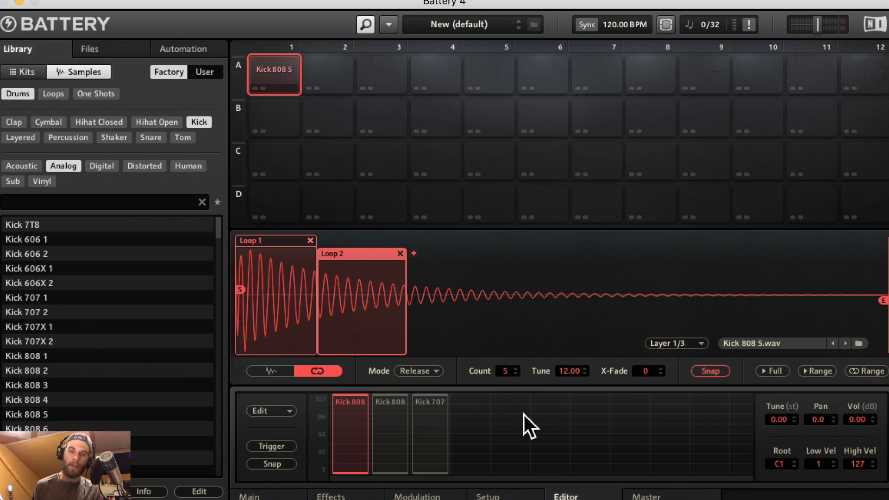
click(270, 241)
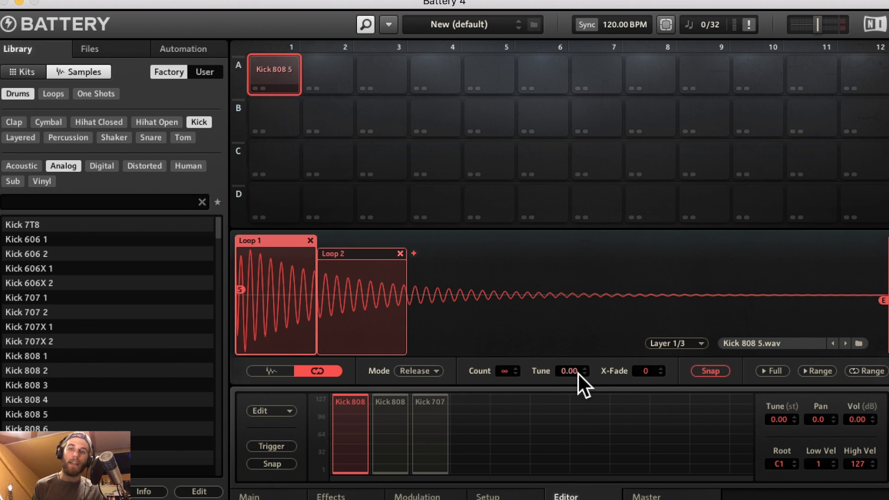
click(353, 254)
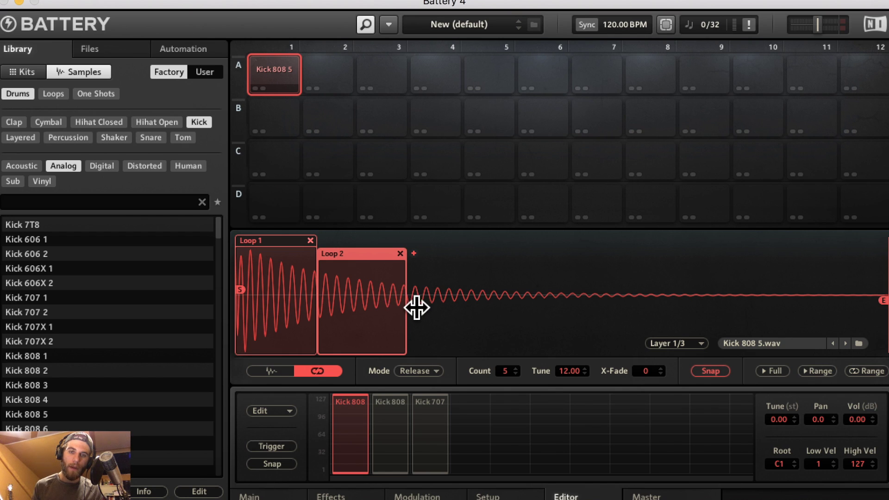
Pull Loop 2's end slightly earlier and move the Loop 1/Loop 2 boundary left
drag(415, 307, 396, 314)
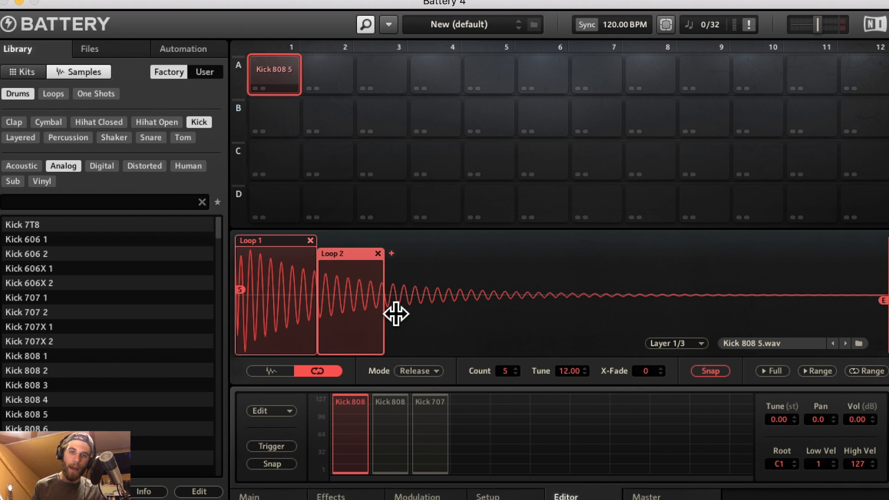
mouse_move(329, 312)
mouse_down()
mouse_move(343, 309)
mouse_move(294, 308)
mouse_move(314, 308)
mouse_up()
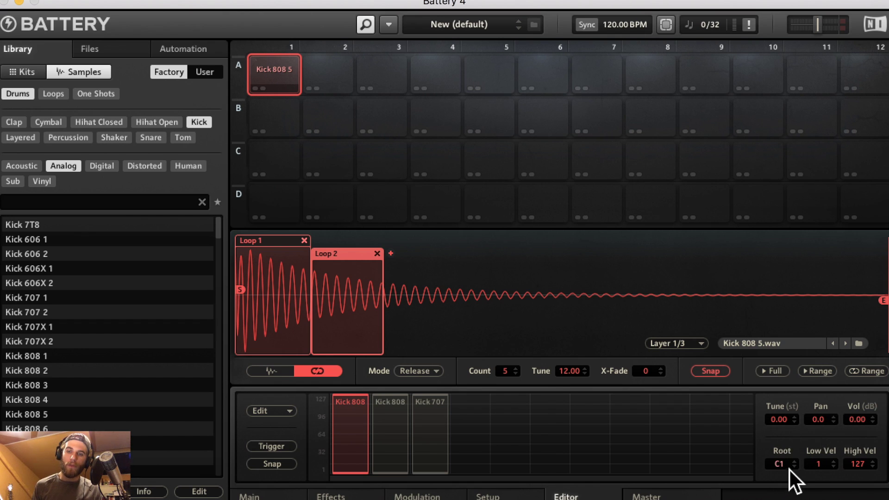
Check that the two Kick 808 zones and the Kick 707 zone all span velocity 1–127
scroll(354, 431, right, 1)
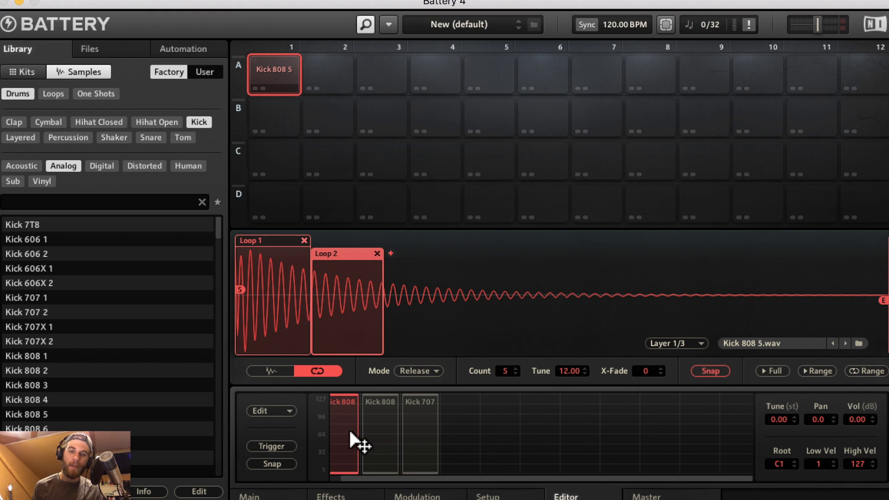
scroll(349, 432, left, 1)
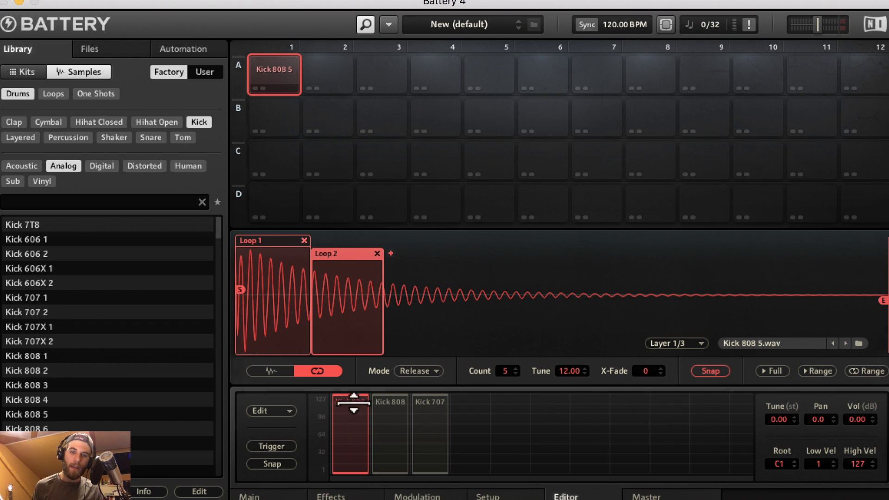
mouse_move(357, 402)
mouse_down()
mouse_move(357, 447)
mouse_move(357, 403)
mouse_up()
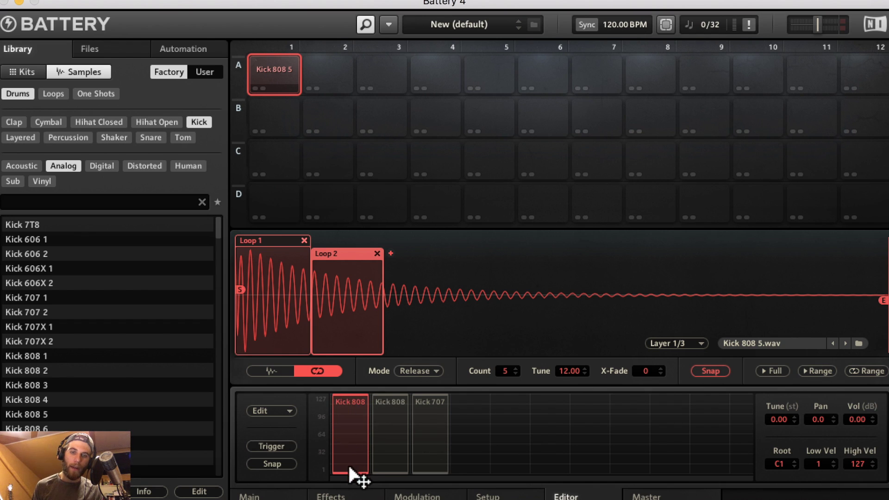
mouse_move(355, 476)
mouse_down()
mouse_move(356, 426)
mouse_move(355, 475)
mouse_up()
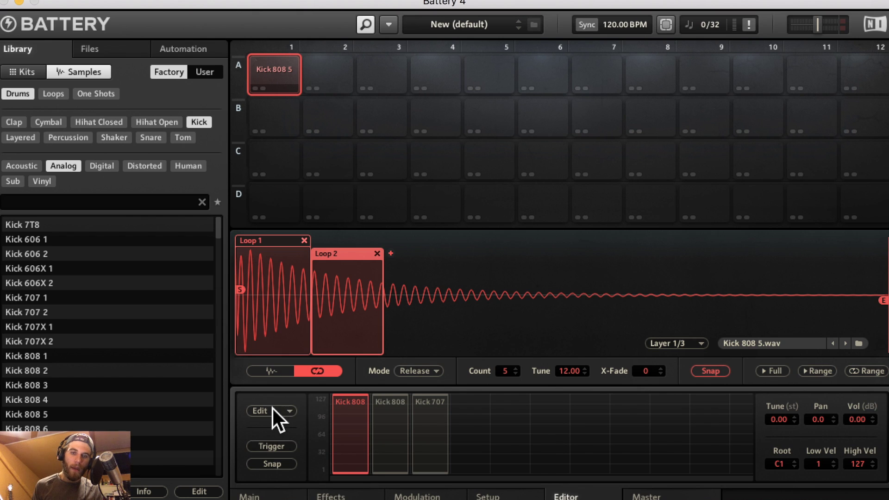
Stack all three kick layers left to right by velocity and set the lowest Kick 808's High Vel to 60
drag(473, 446, 349, 437)
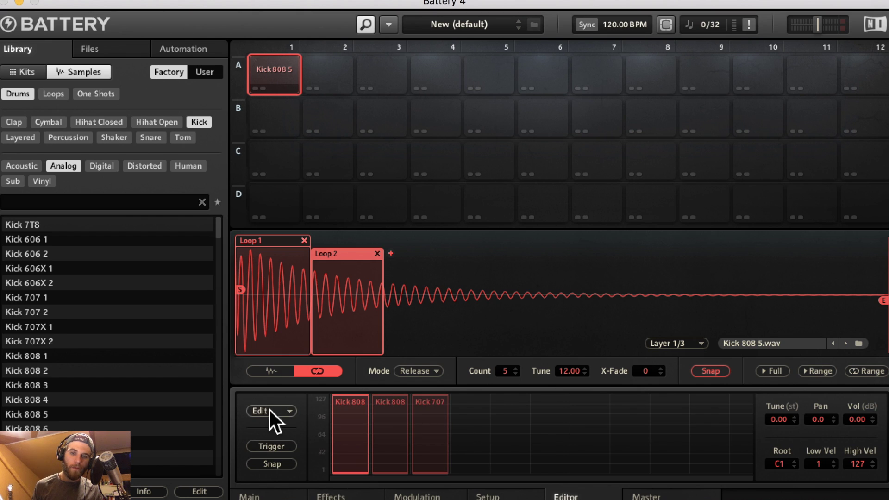
click(270, 410)
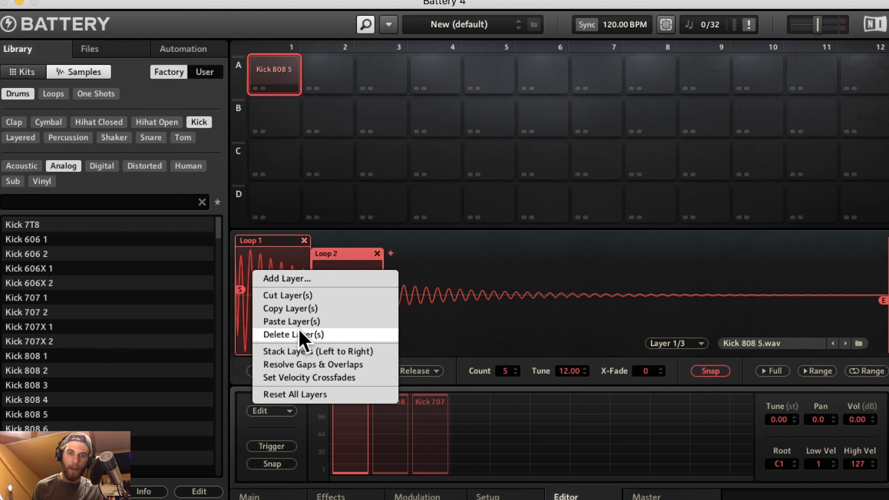
click(321, 352)
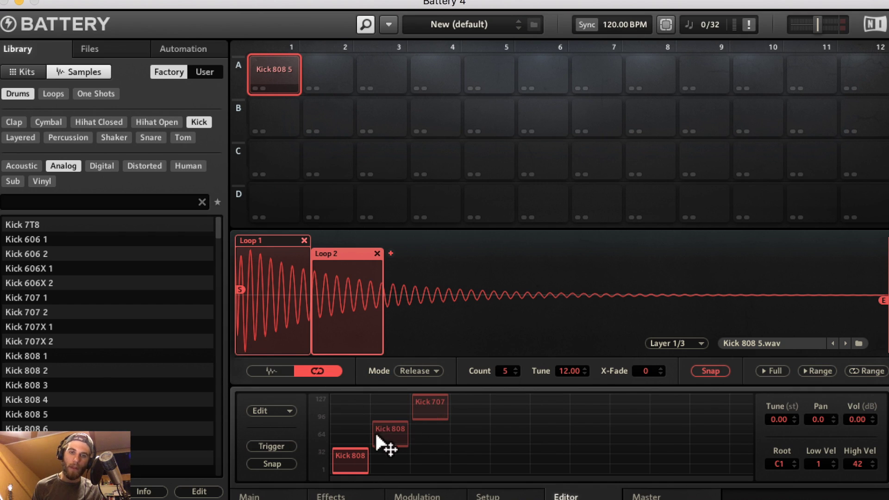
drag(361, 447, 366, 439)
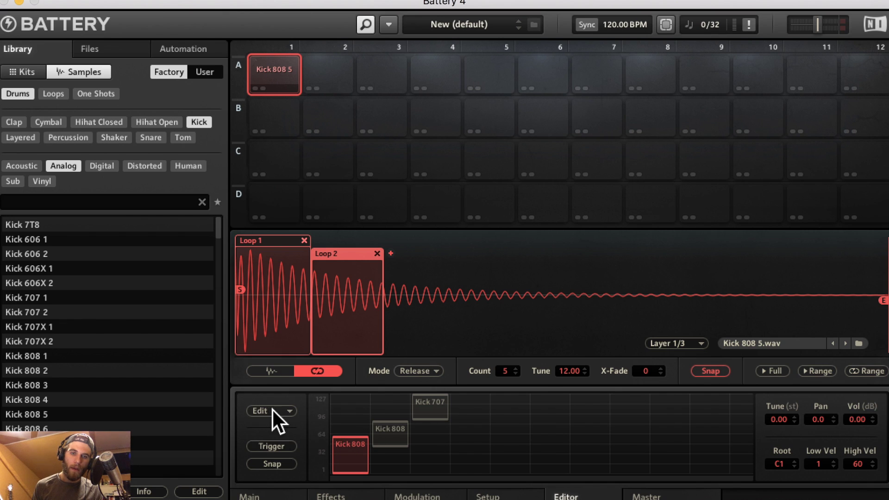
Add velocity crossfades to both Kick 808 layers and extend the lowest one's top to 127
drag(354, 407, 402, 462)
click(277, 409)
click(319, 379)
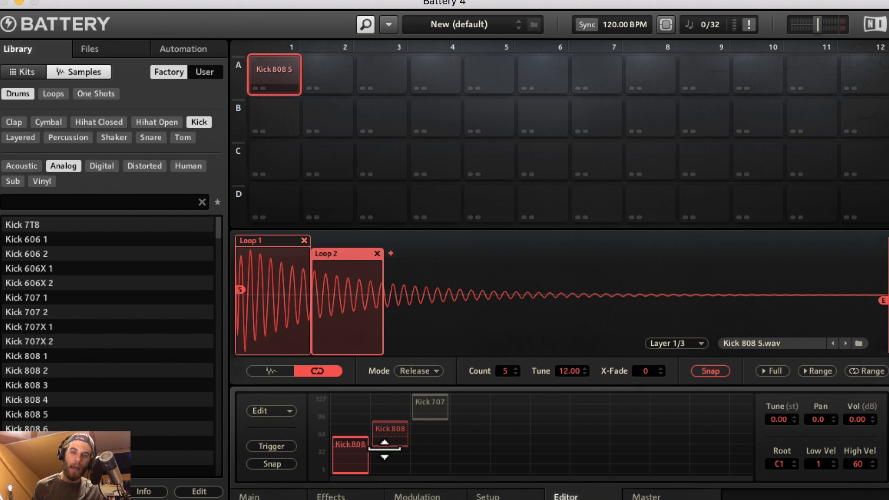
scroll(381, 450, right, 1)
scroll(381, 450, left, 1)
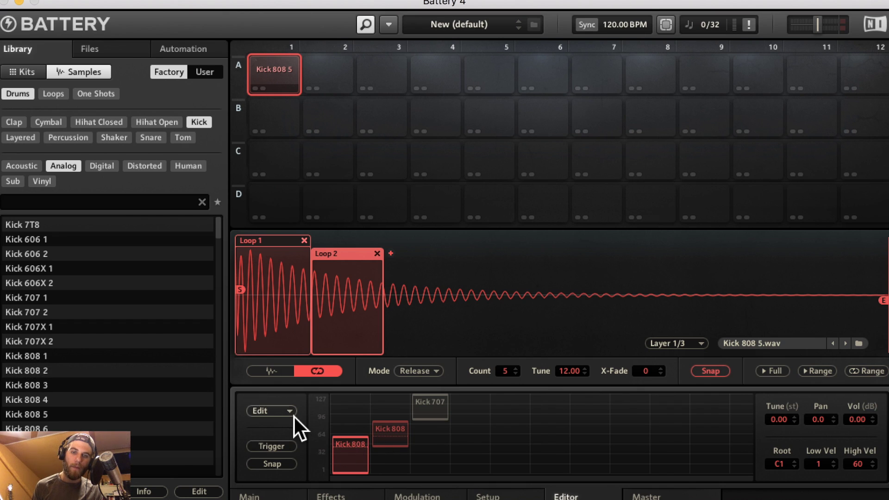
drag(351, 437, 350, 394)
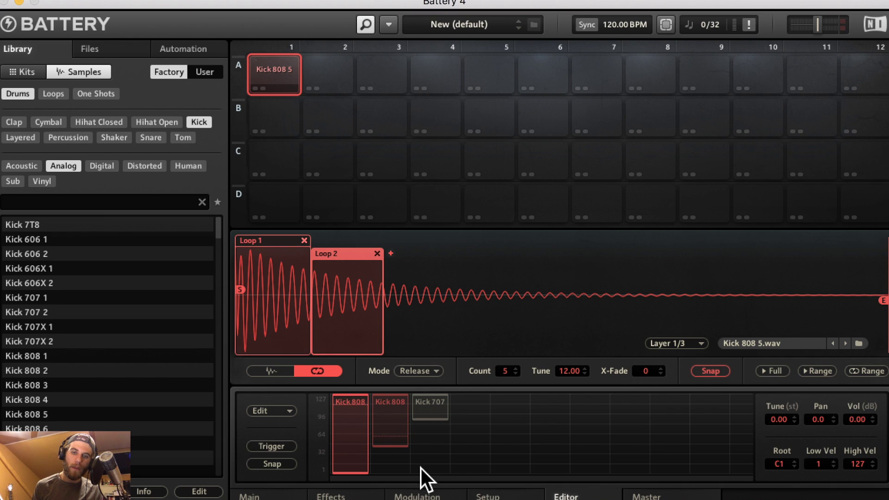
Extend the middle Kick 808 zone down to velocity 1 and the Kick 707 zone to 1–127
drag(407, 448, 407, 472)
click(447, 422)
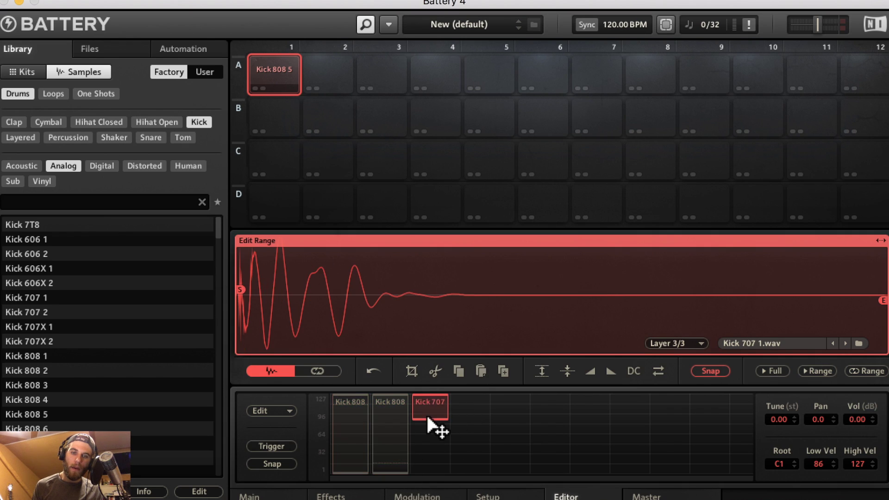
drag(446, 422, 447, 473)
drag(439, 398, 439, 389)
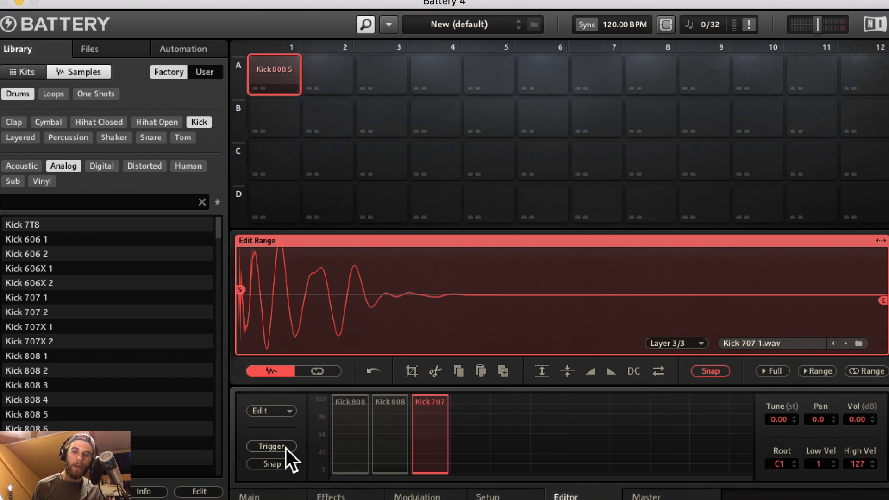
Turn on Trigger, audition the Kick 707 layer, then enable Snap for zone edges
click(285, 448)
click(432, 437)
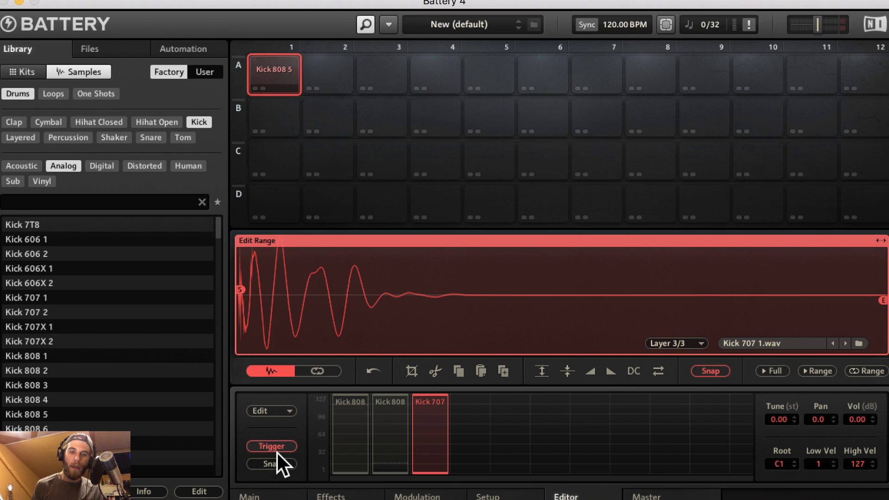
click(389, 436)
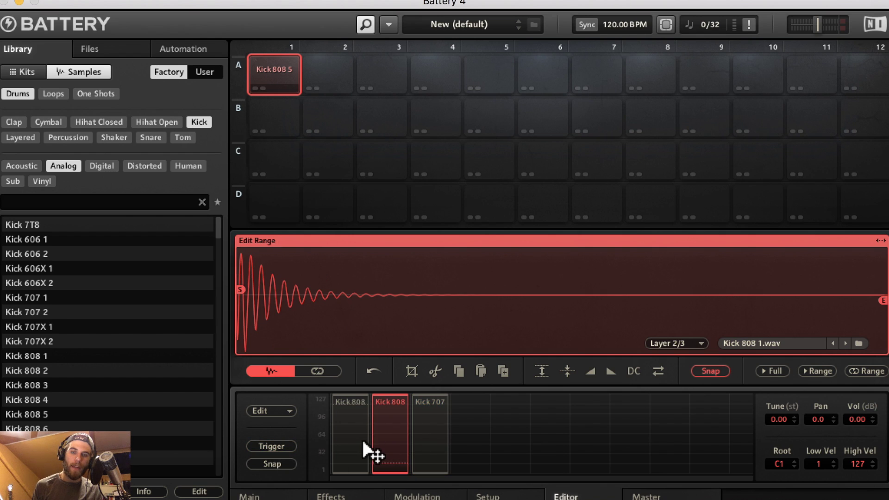
click(426, 441)
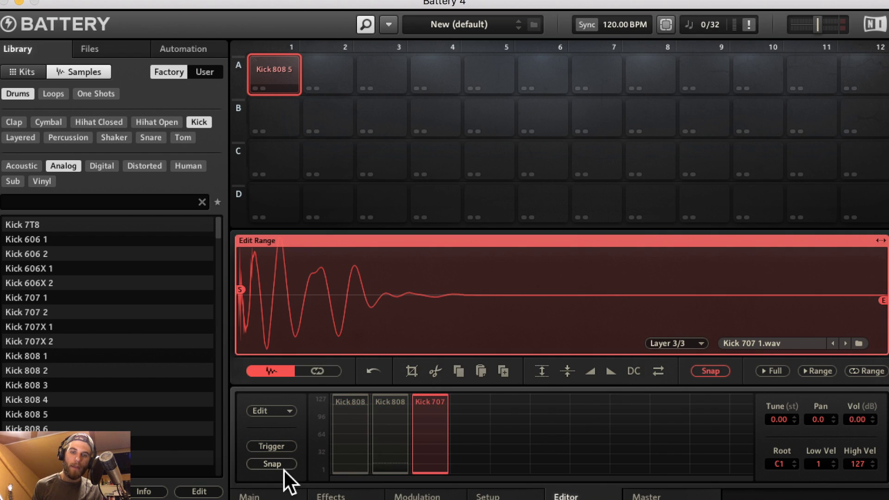
click(283, 467)
Set the first Kick 808's top to 70, the middle Kick 808 to 53–75, and Kick 707 from 76–127
drag(361, 397, 356, 443)
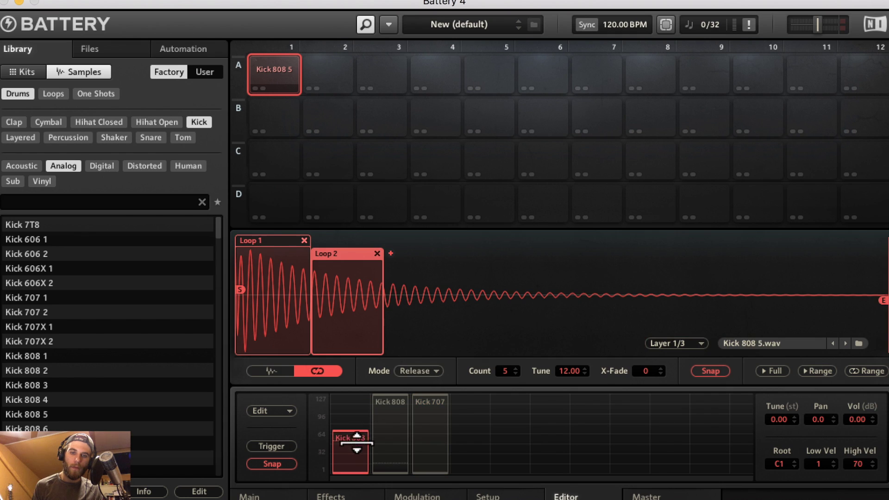
drag(391, 473, 404, 446)
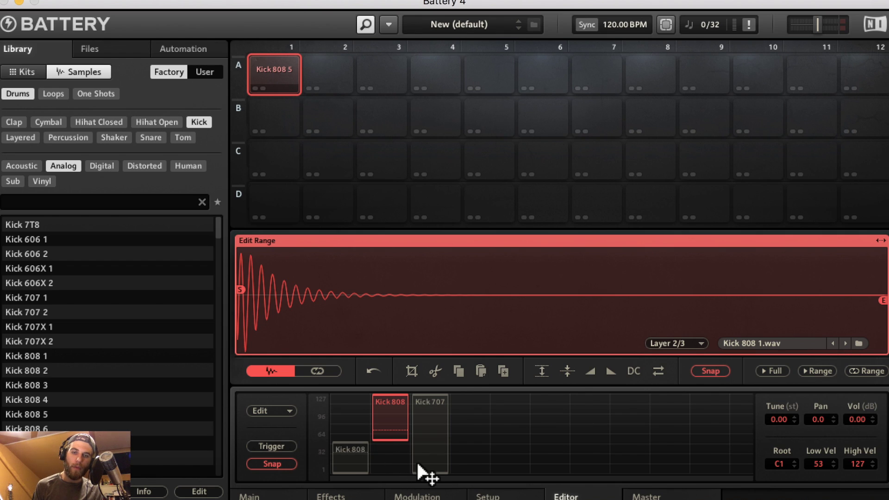
drag(424, 469, 434, 425)
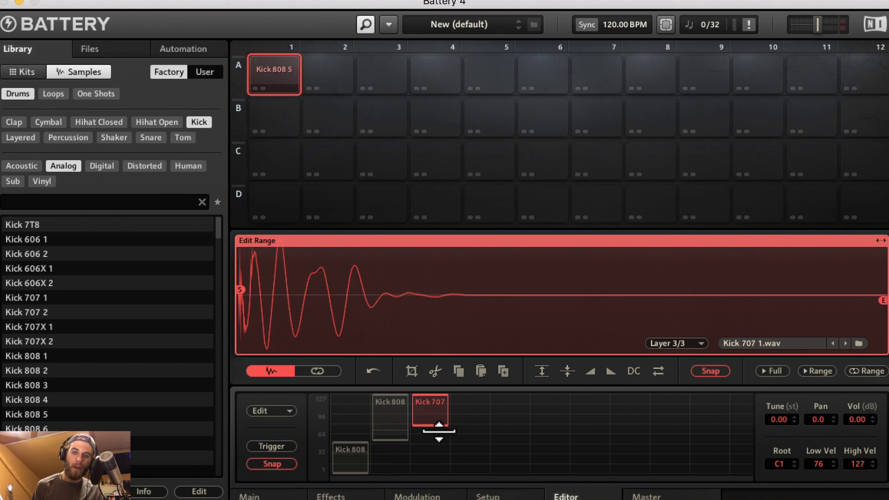
drag(394, 396, 395, 437)
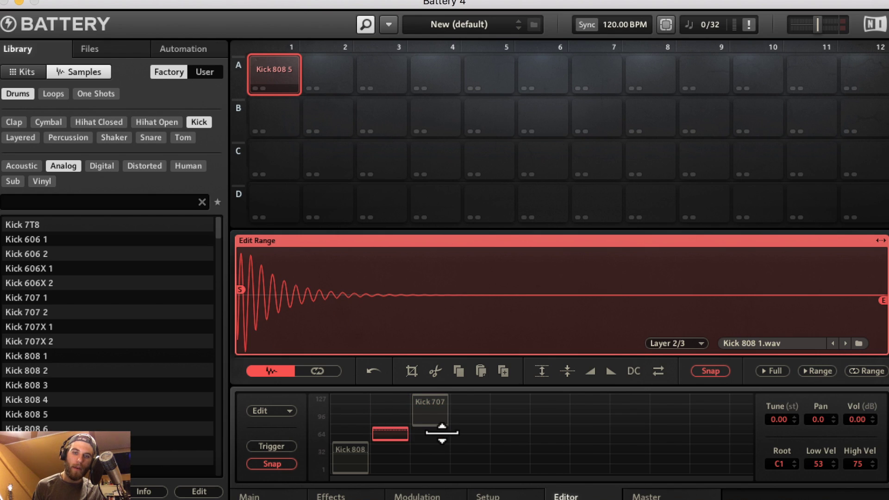